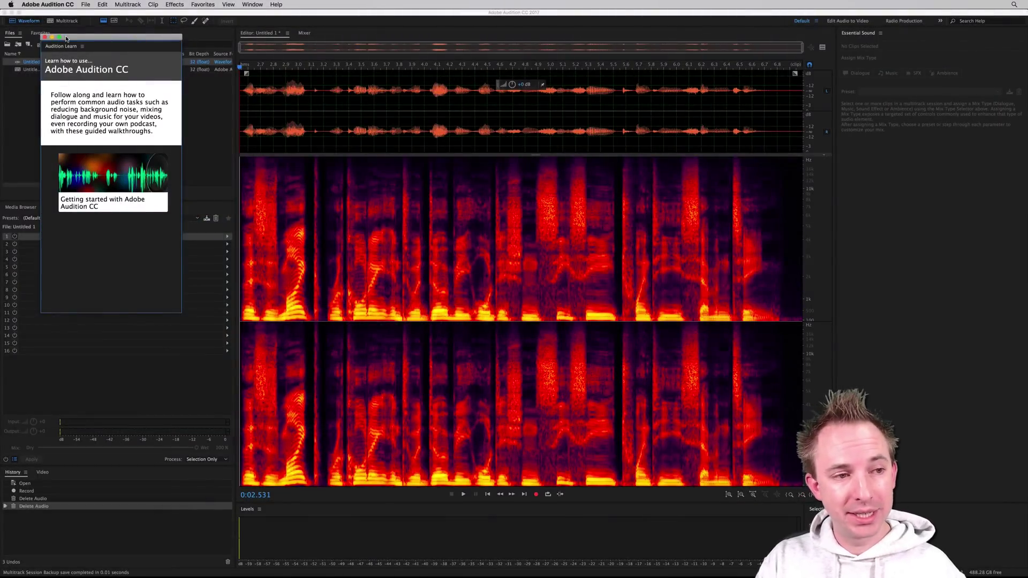
Step: Dock the floating Audition Learn panel as a tab beside Essential Sound in the right panel group
drag(66, 38, 849, 53)
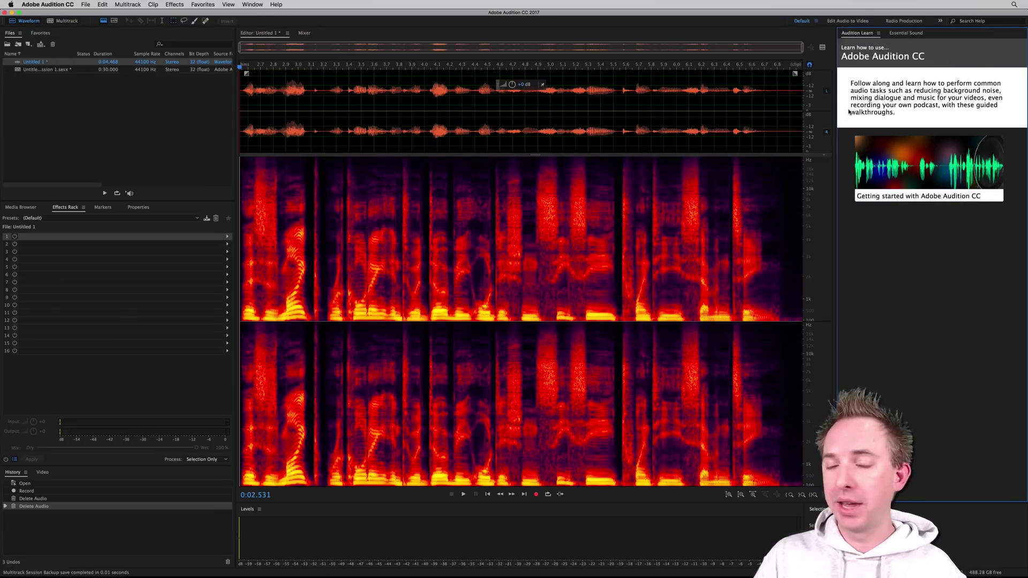
Step: Show the Audition Learn panel from the Help menu to reach its tutorial home page
click(275, 5)
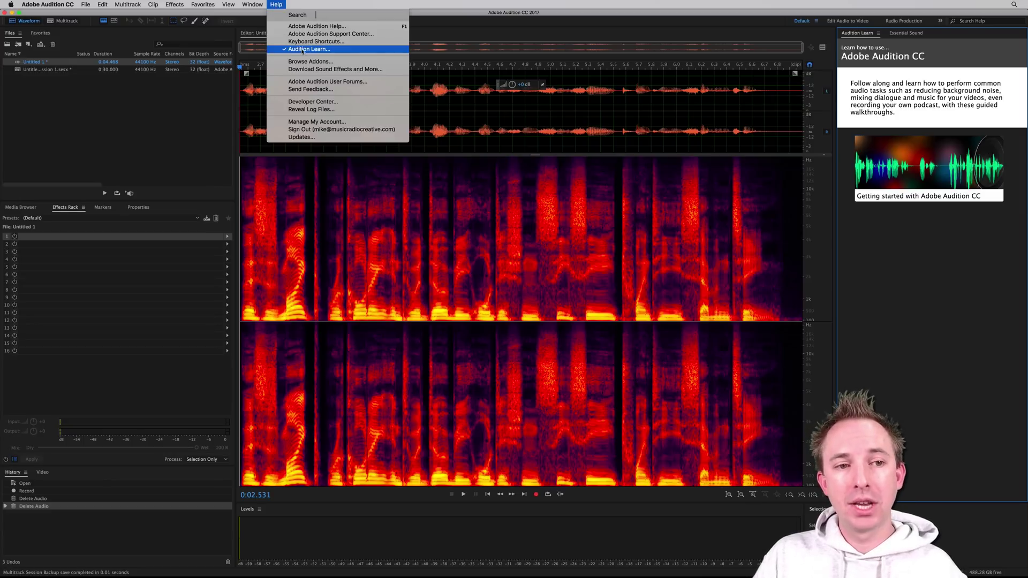
click(865, 34)
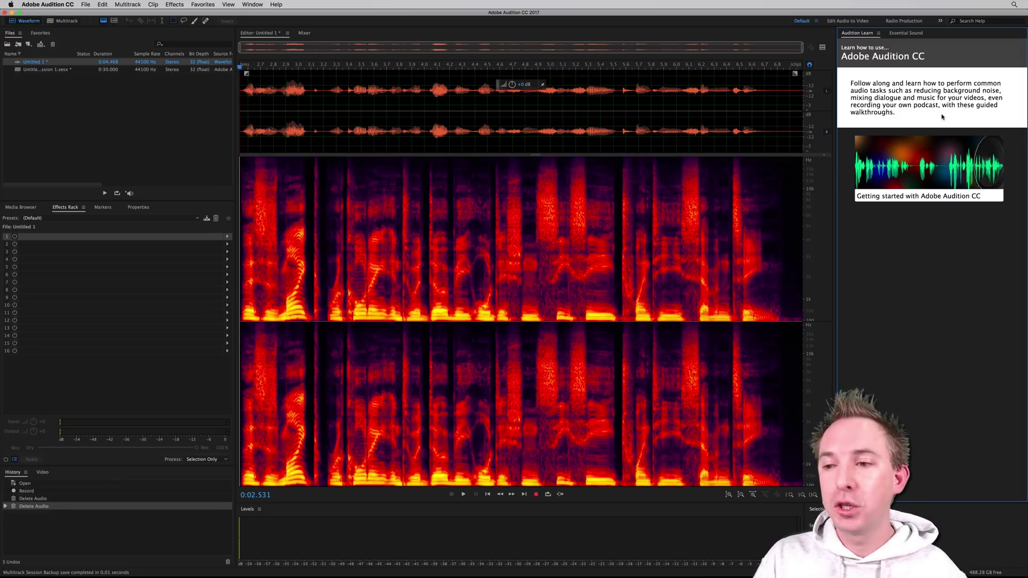
Step: Open the Getting started with Adobe Audition CC tutorial, start the tour, and reach Waveform view
click(902, 182)
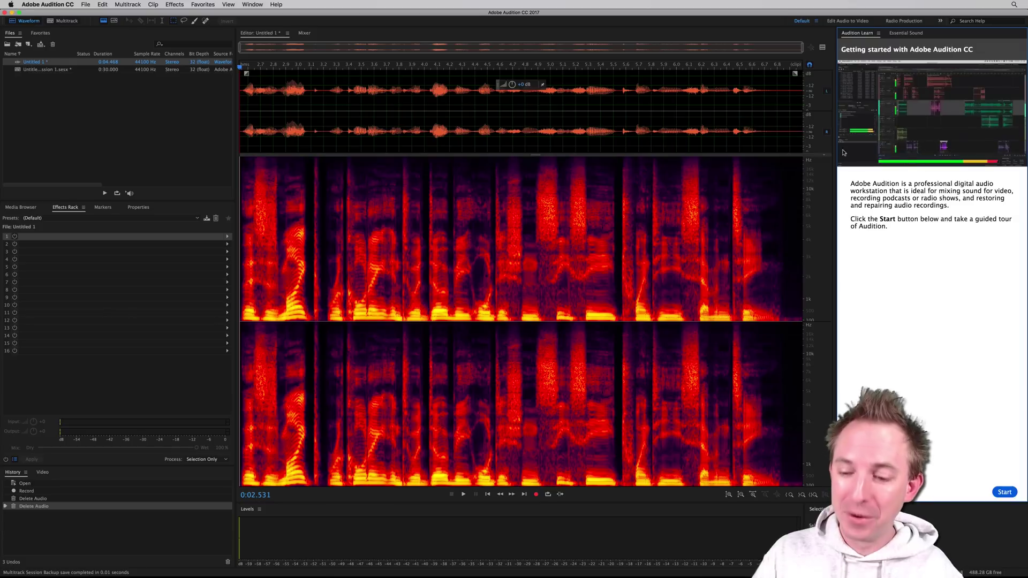
click(999, 491)
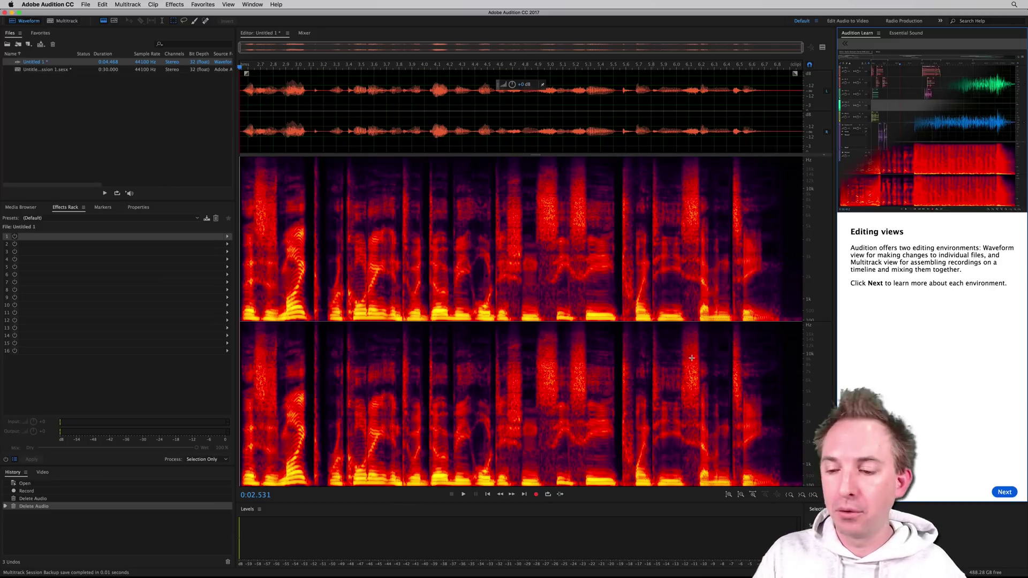
click(1003, 492)
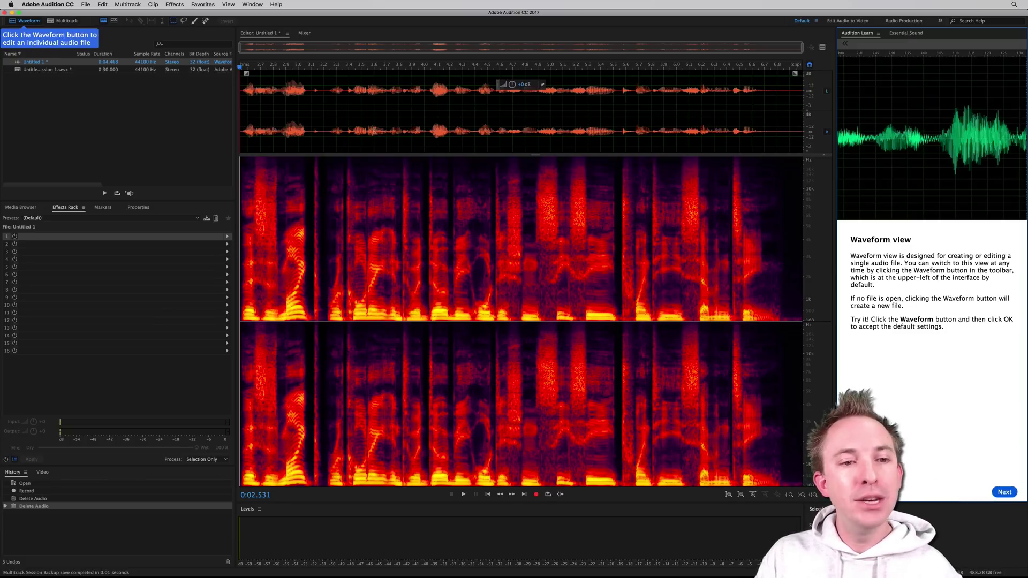
Step: Hide the spectral display, select about 3.2 to 6.0 seconds, and reach the Recording lesson
click(103, 20)
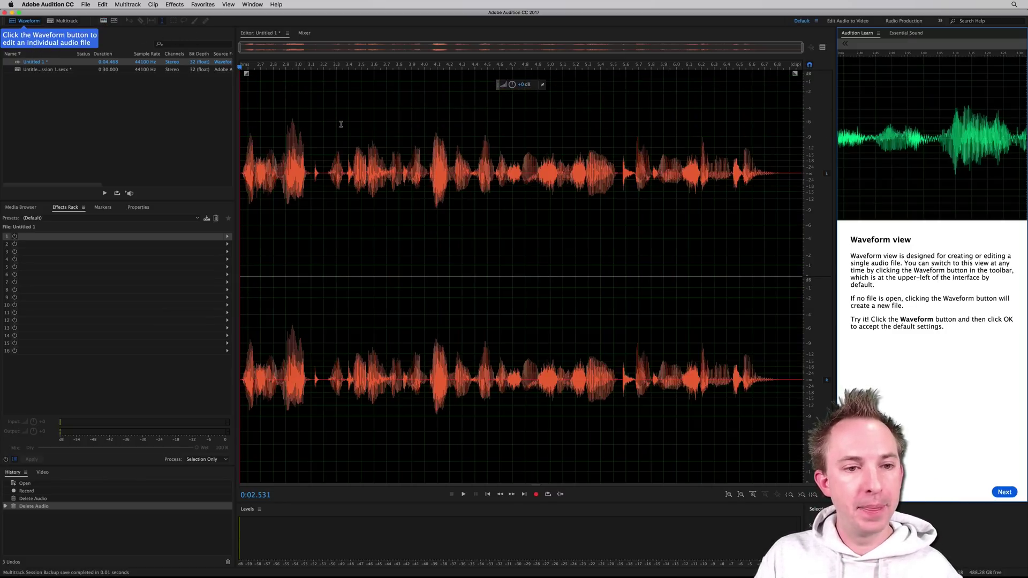
drag(325, 189, 677, 187)
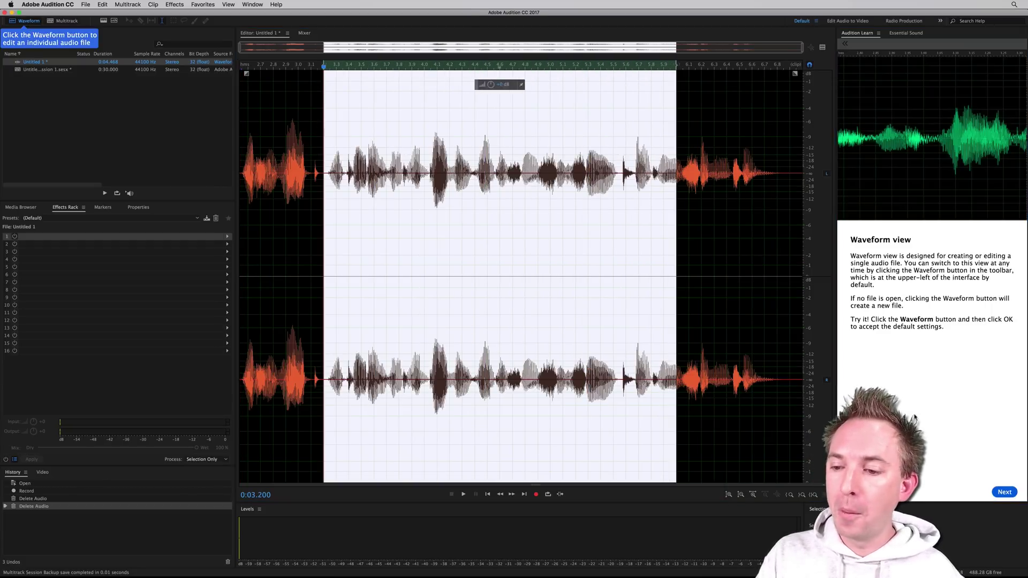
click(1004, 493)
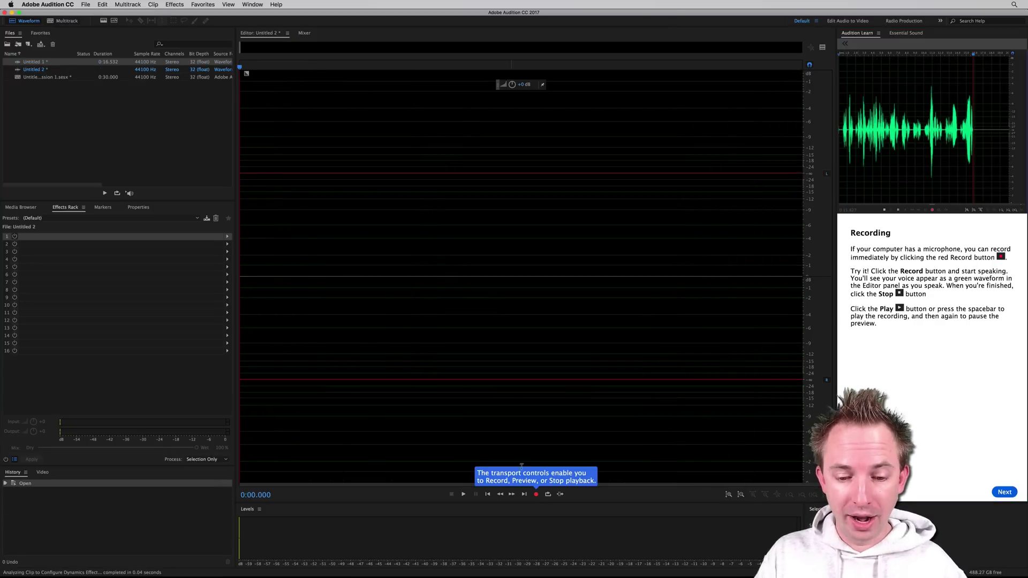
Step: Record a roughly 5-second voice clip, play it back, and move on to Editing selections
click(536, 494)
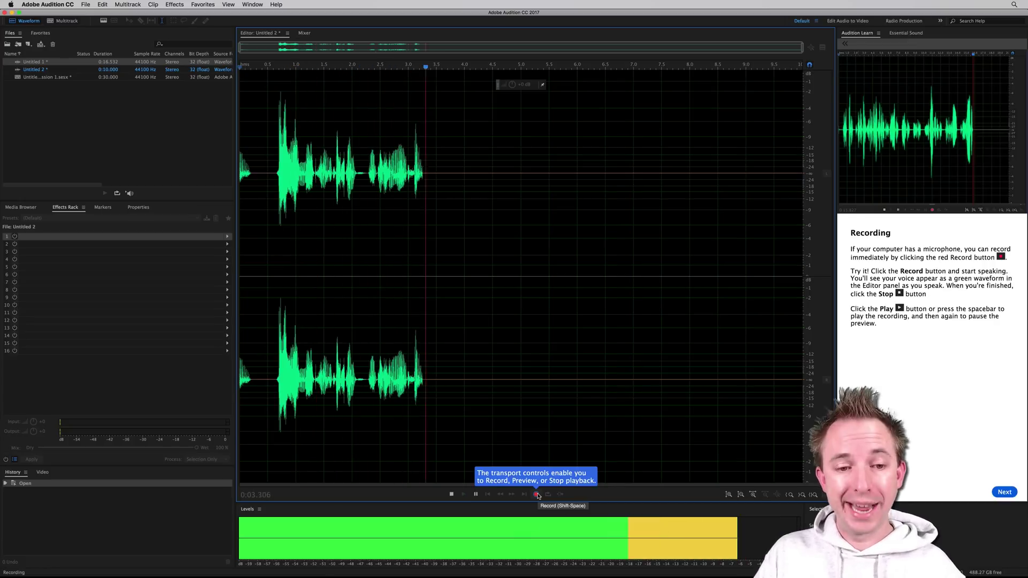
click(537, 494)
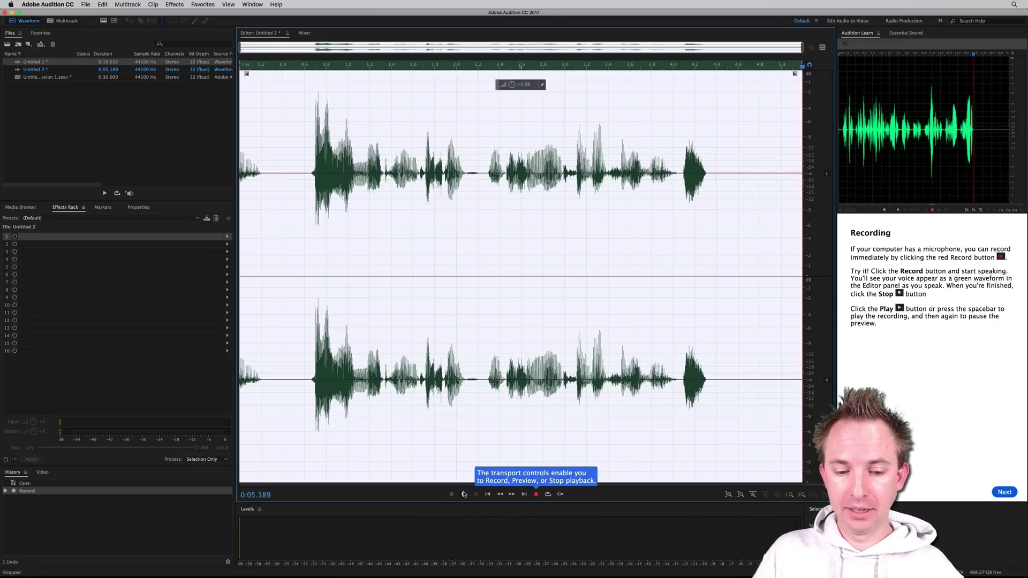
click(464, 495)
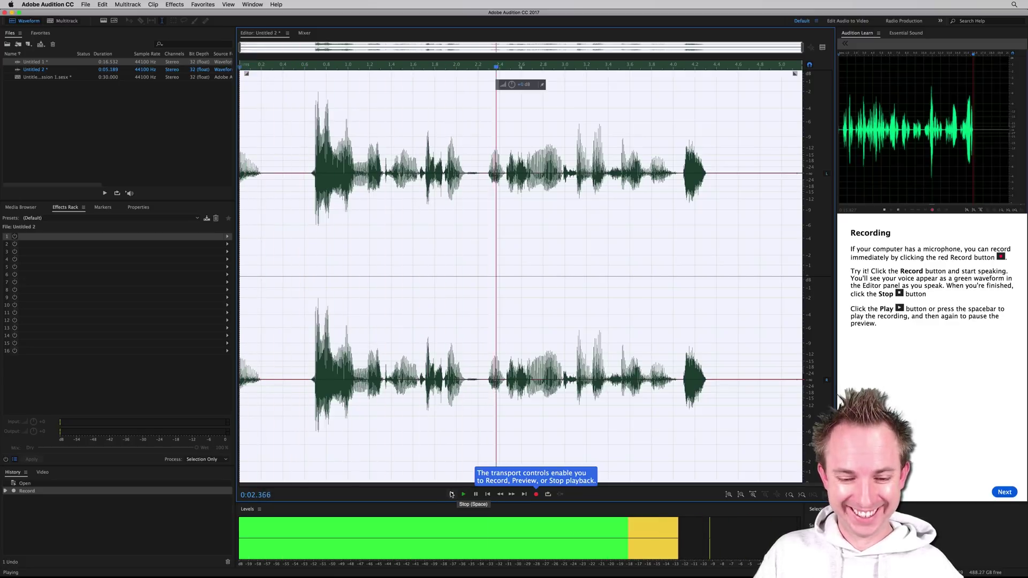
click(452, 495)
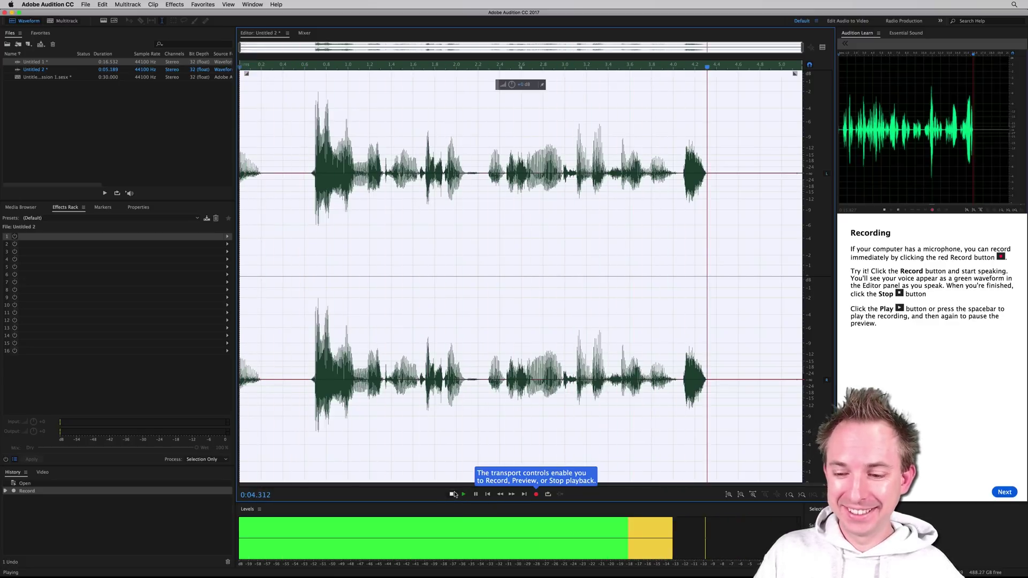
click(1000, 493)
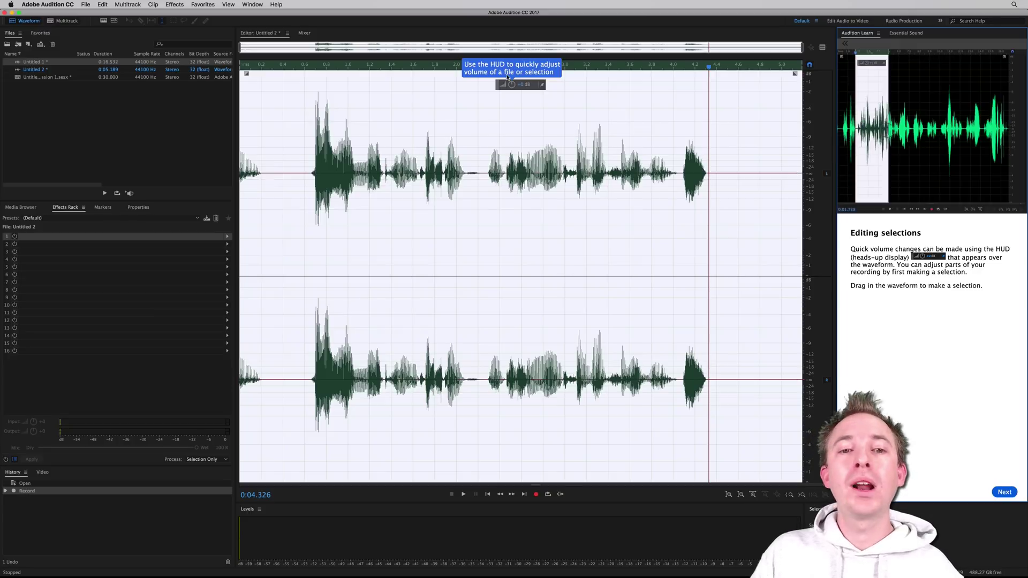
Step: Lower the recording's volume by 3.8 dB and show its spectral frequency display
drag(512, 84, 511, 74)
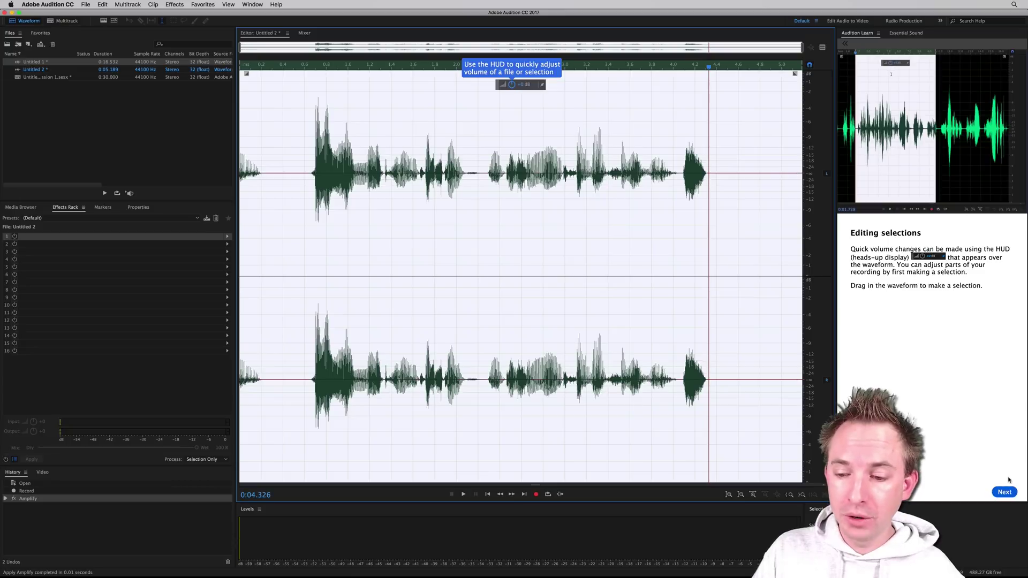
click(1003, 492)
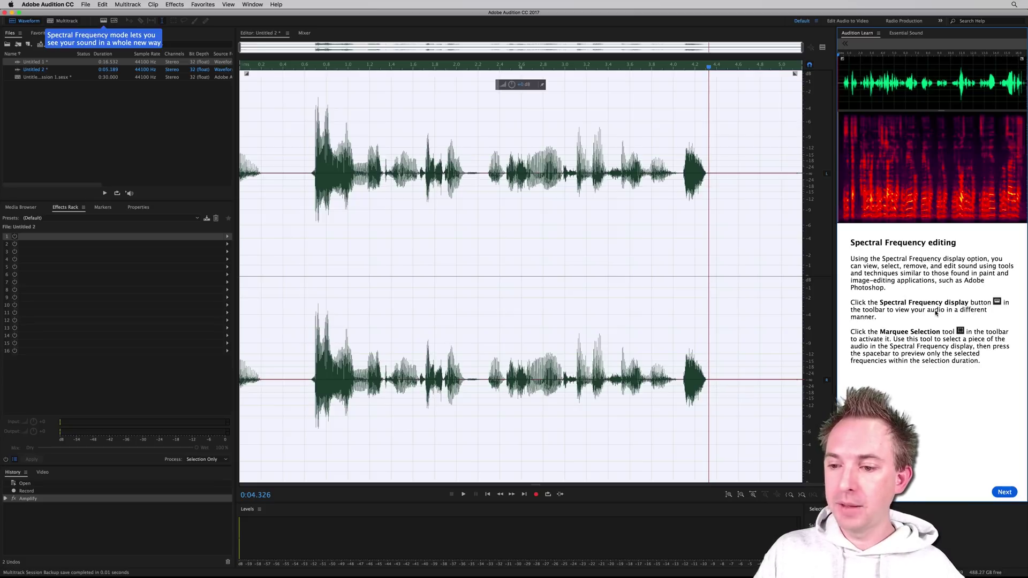
click(104, 21)
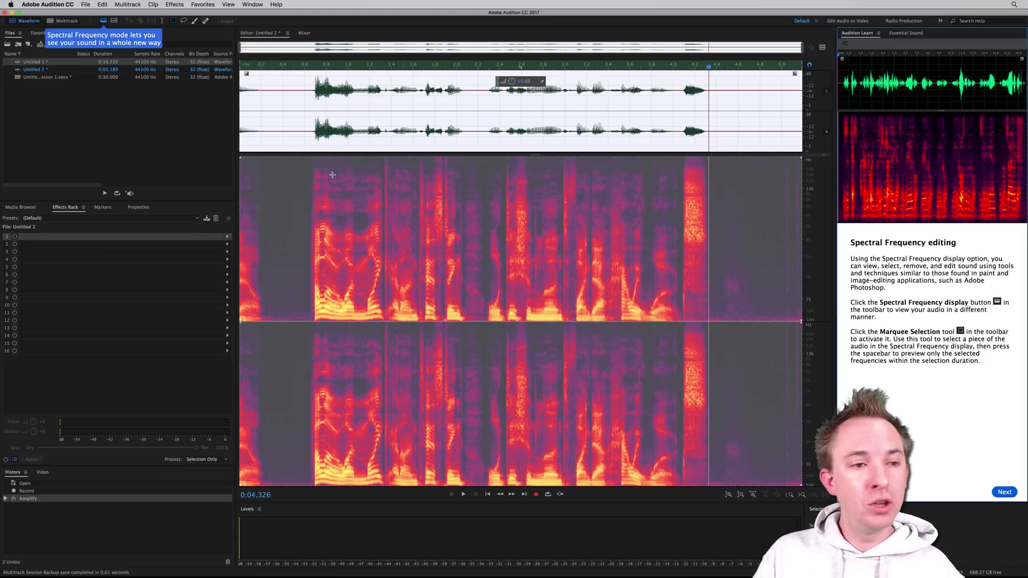
Step: Marquee-select and delete upper frequencies from about 1.1 to 2.3 seconds, then reach Audio effects
click(174, 21)
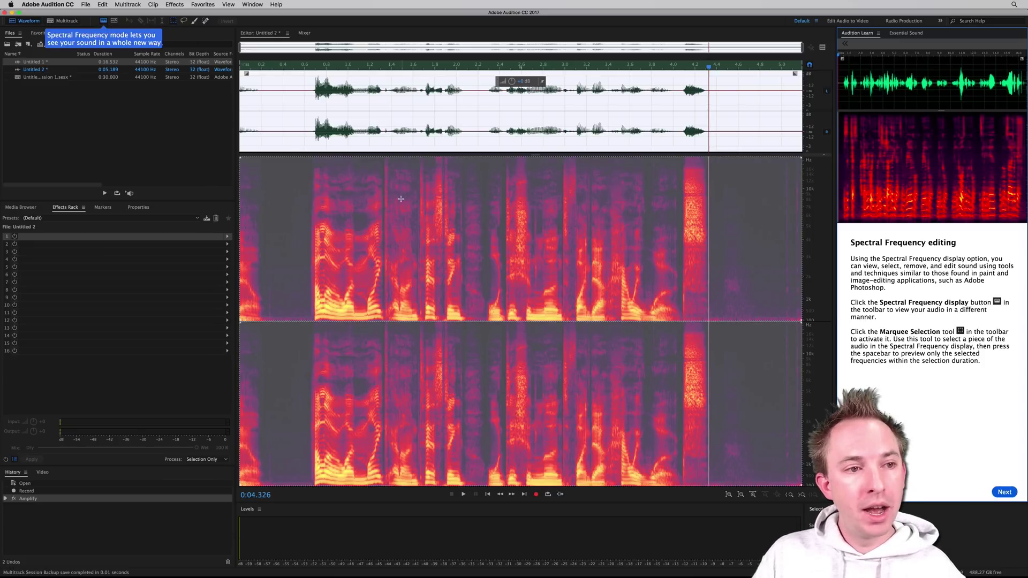
drag(361, 185, 494, 257)
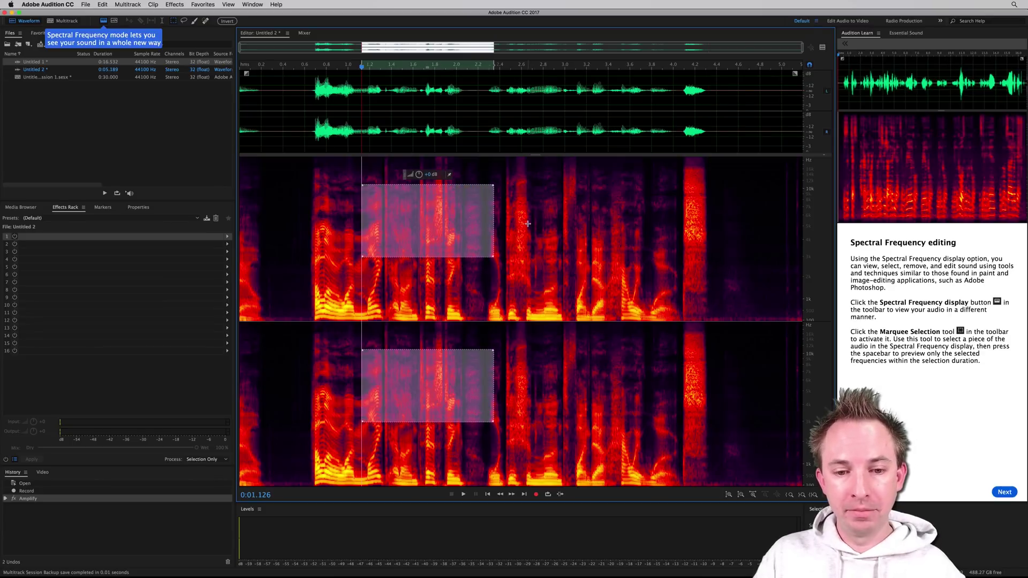
key(Delete)
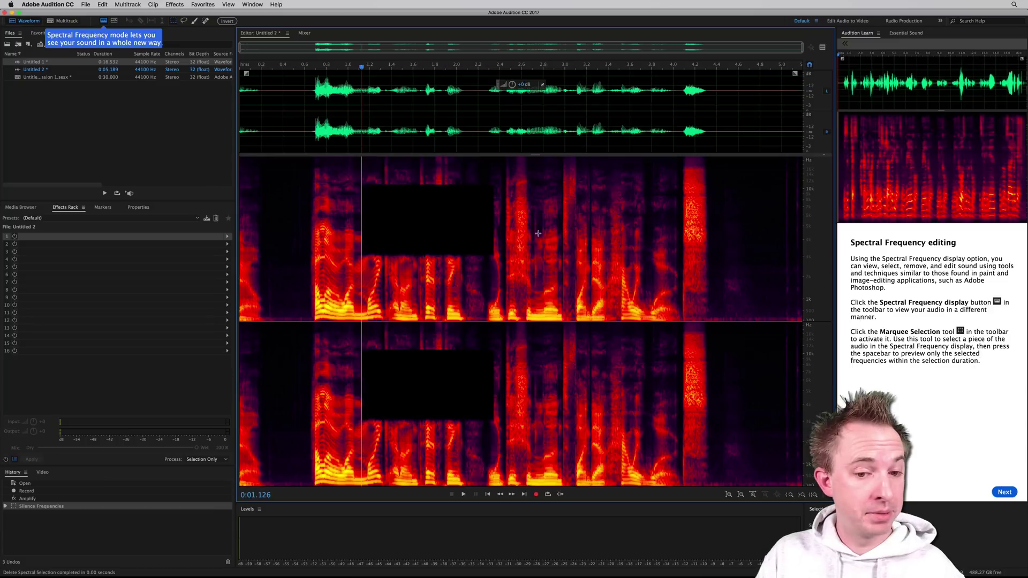
click(538, 281)
click(1004, 492)
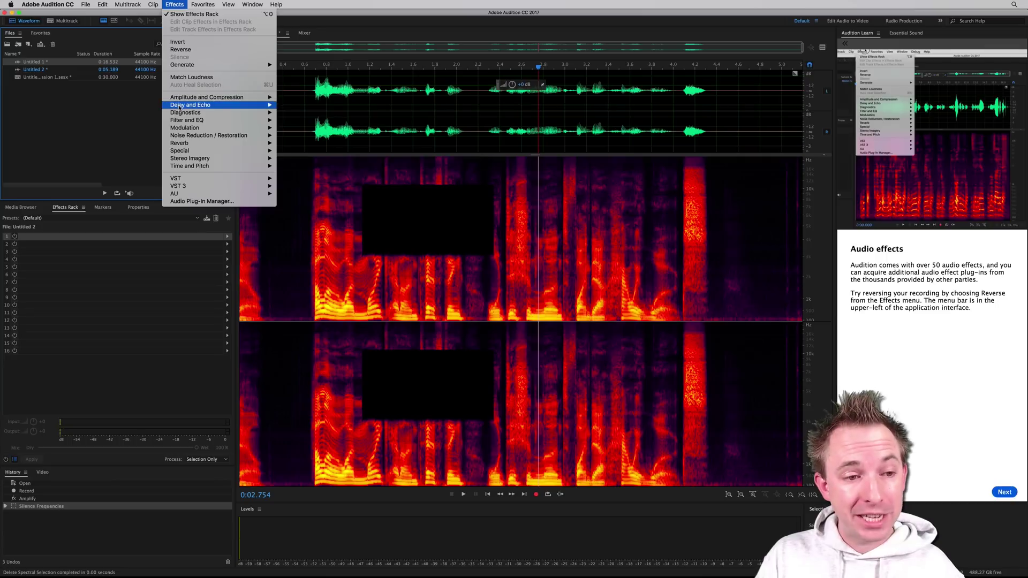
Step: Browse the effect categories, view the Favorites list, and advance to the History lesson
mouse_move(194, 144)
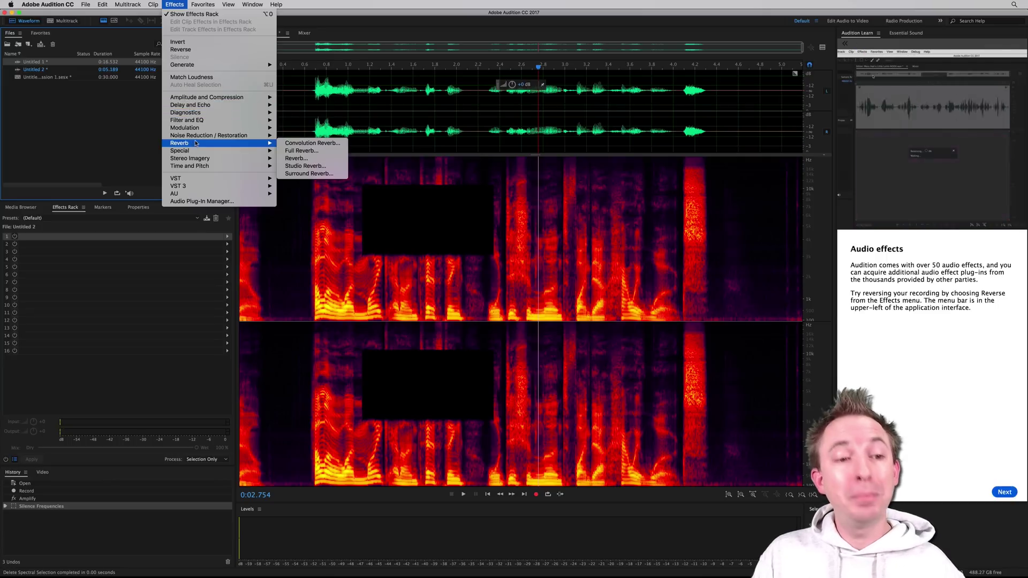
mouse_move(211, 102)
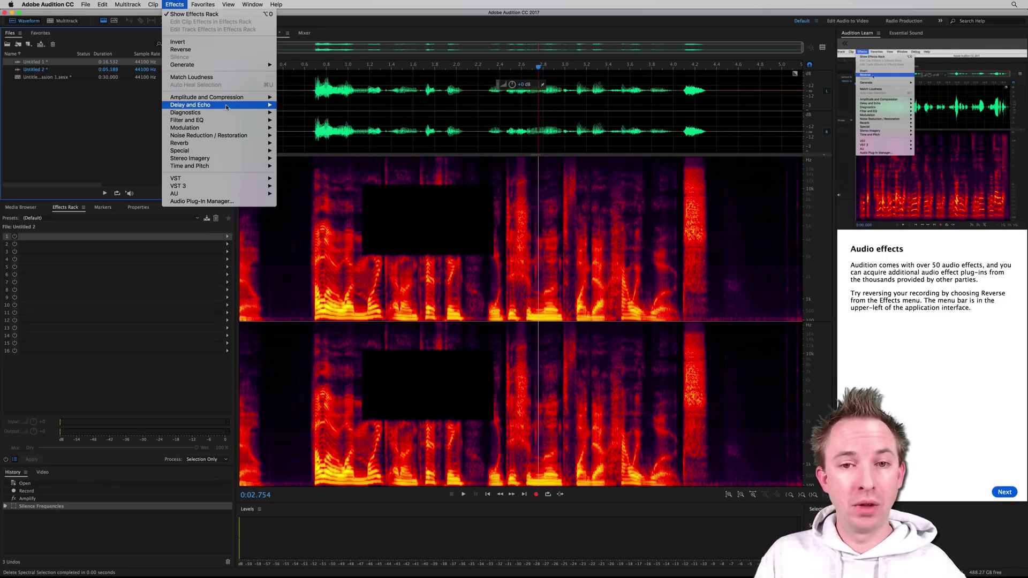
mouse_move(230, 151)
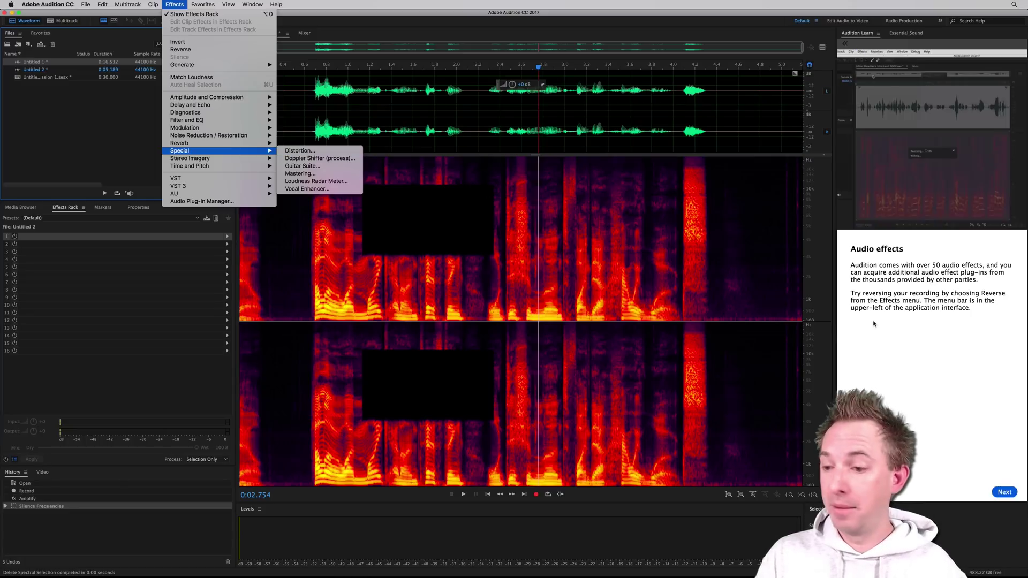
click(919, 319)
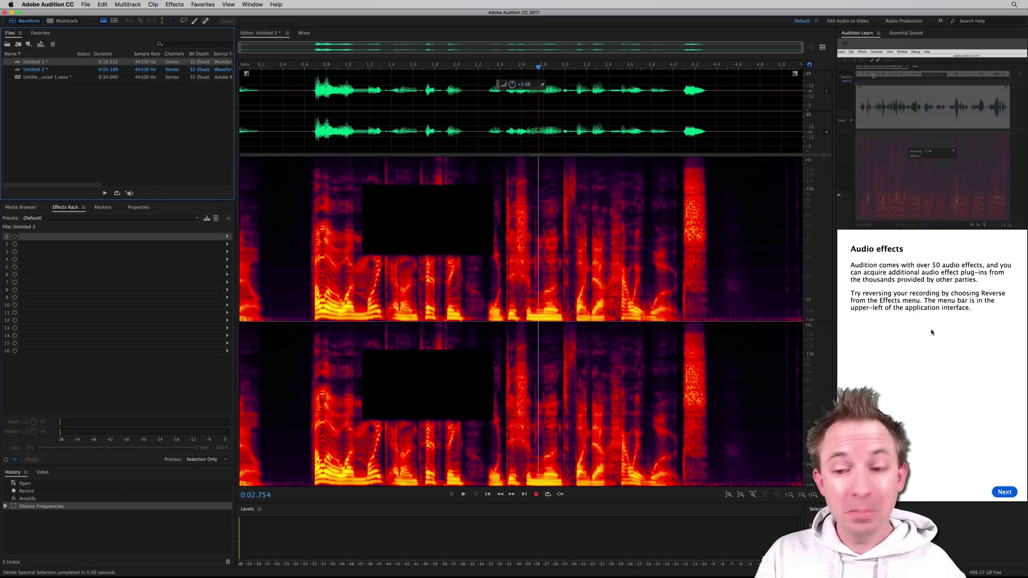
click(1001, 493)
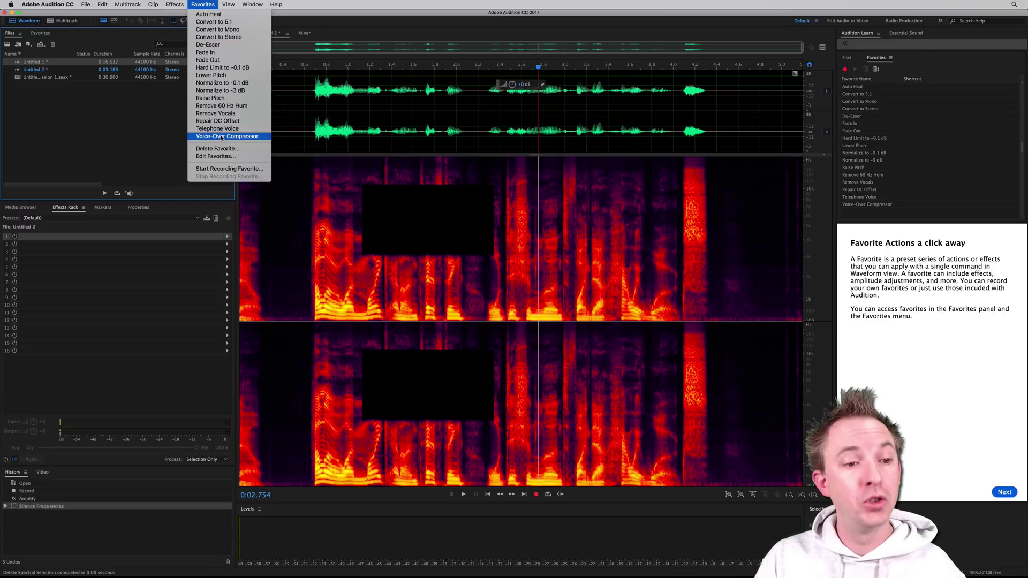
click(1002, 503)
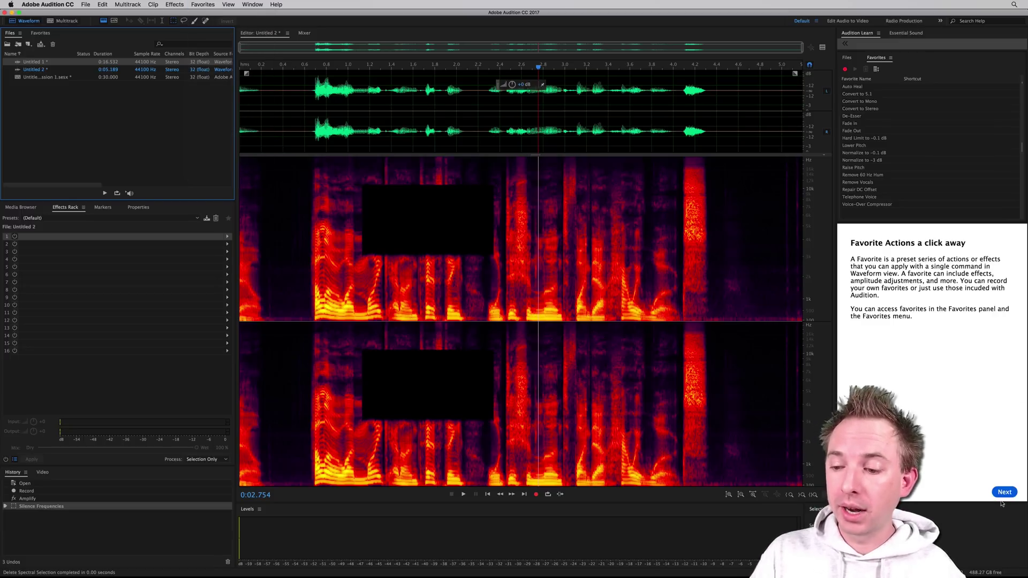
click(1003, 495)
Step: Step through History among Amplify, Delete Audio, Reverse and Stretch and Pitch, ending on Reverse
click(886, 114)
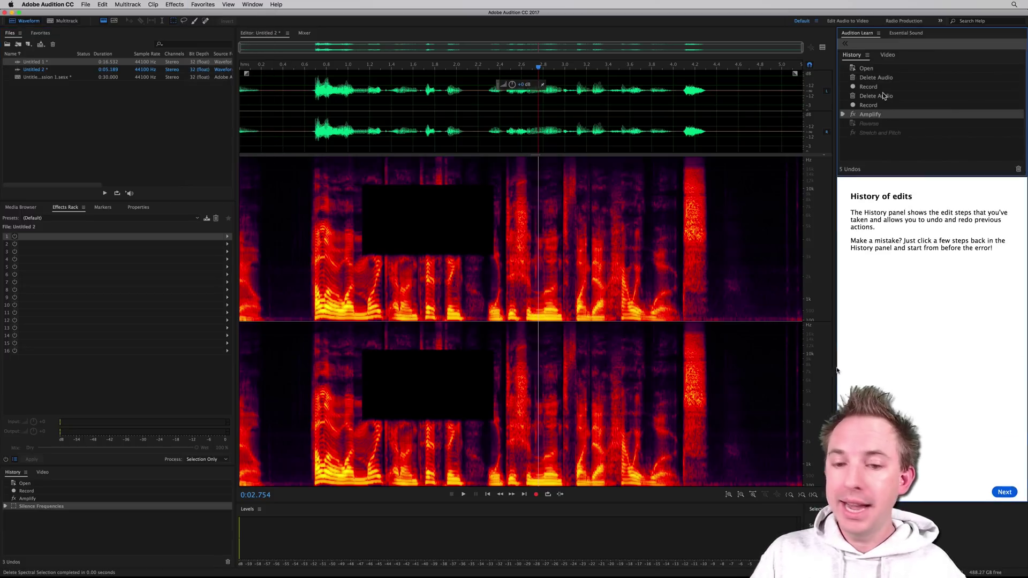
click(885, 96)
click(882, 115)
click(878, 123)
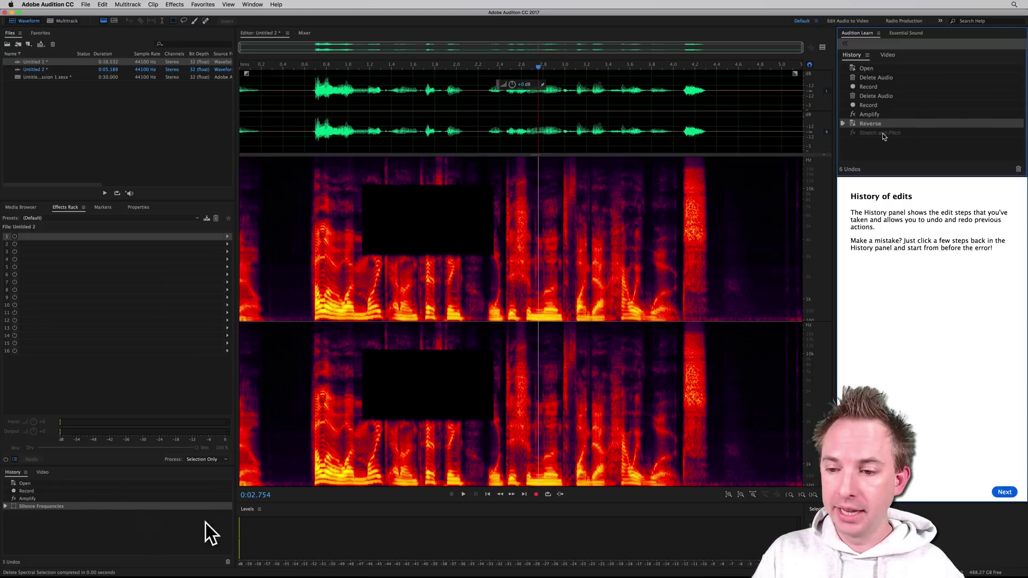
click(883, 133)
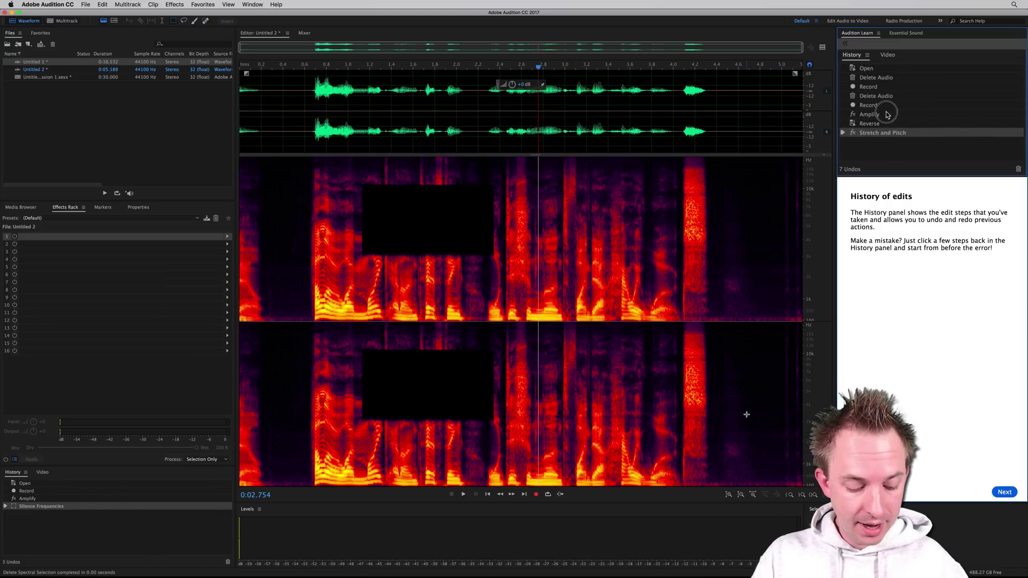
click(887, 115)
click(883, 95)
click(879, 114)
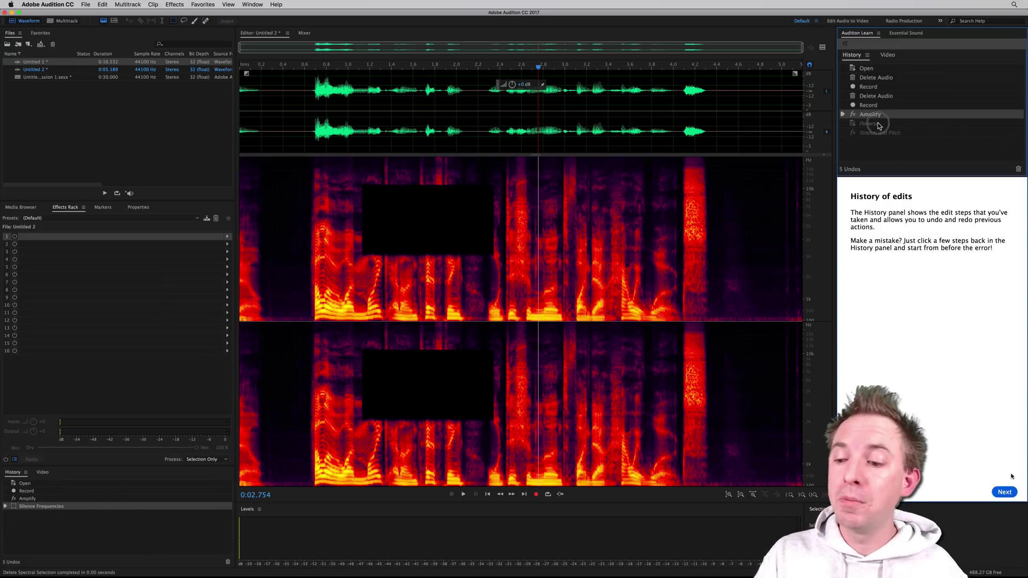
click(878, 124)
click(1006, 492)
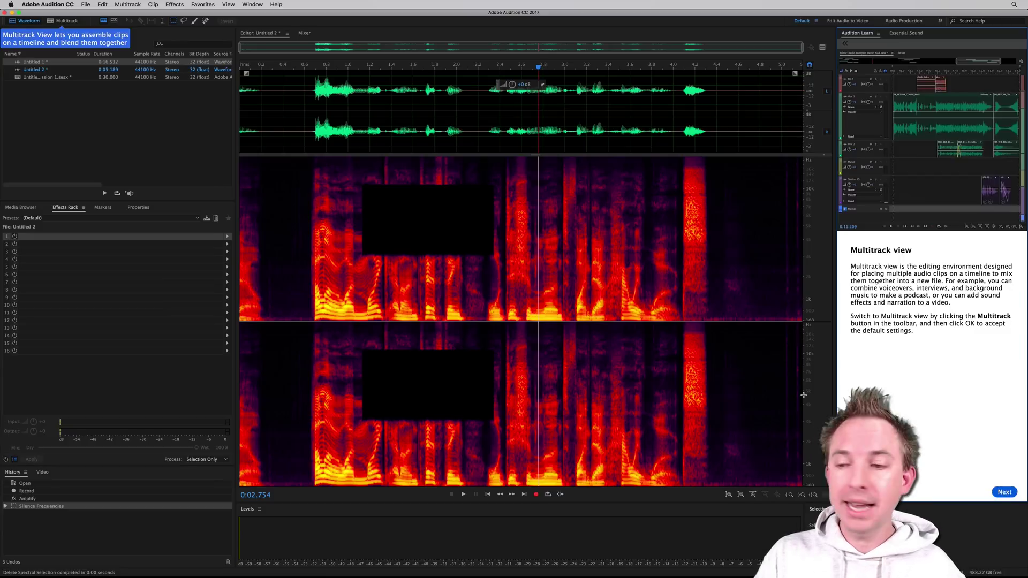
Step: Switch to the multitrack session, select Track 2, and reach the clip-placement lesson
click(59, 23)
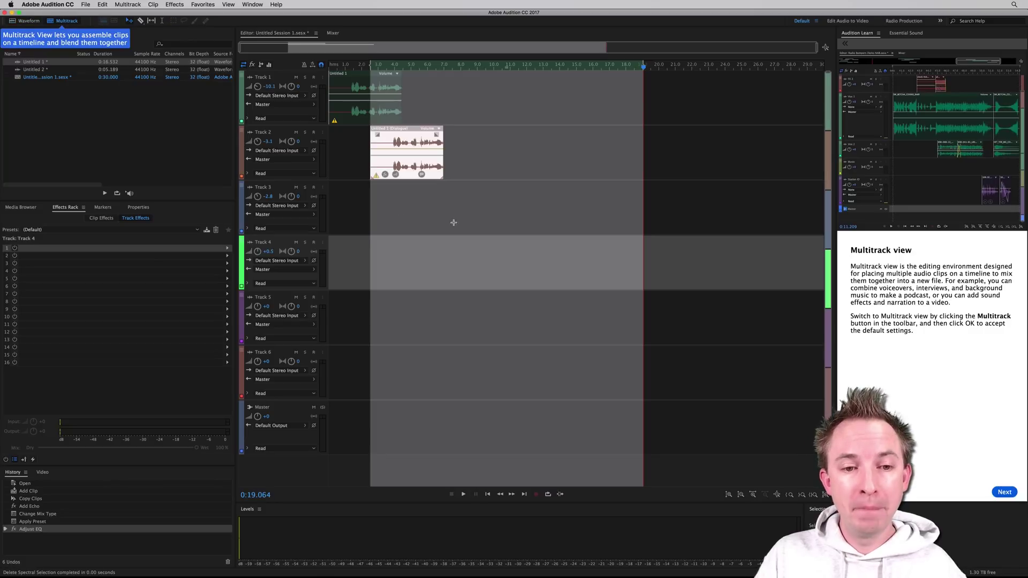
click(343, 146)
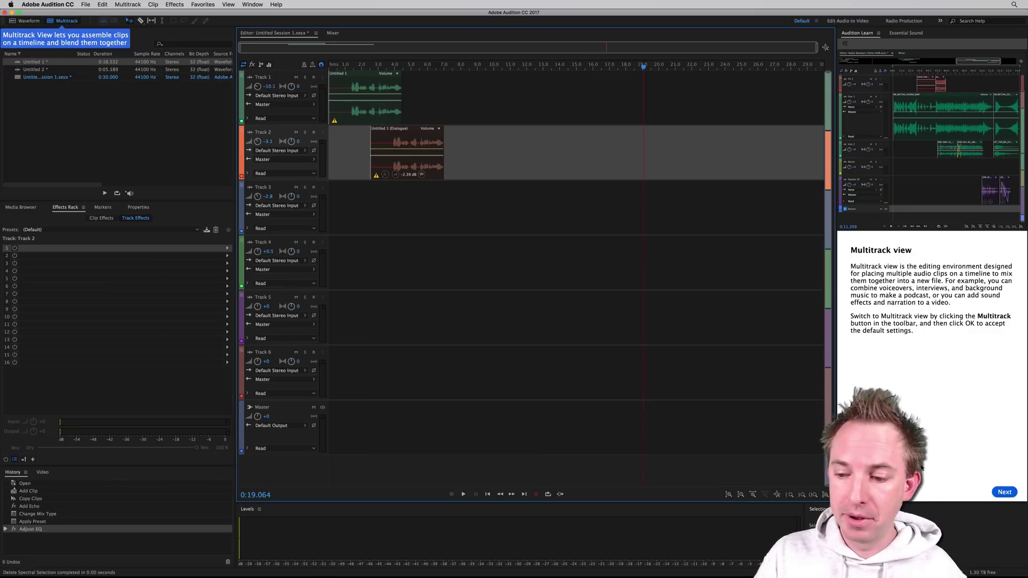
click(997, 490)
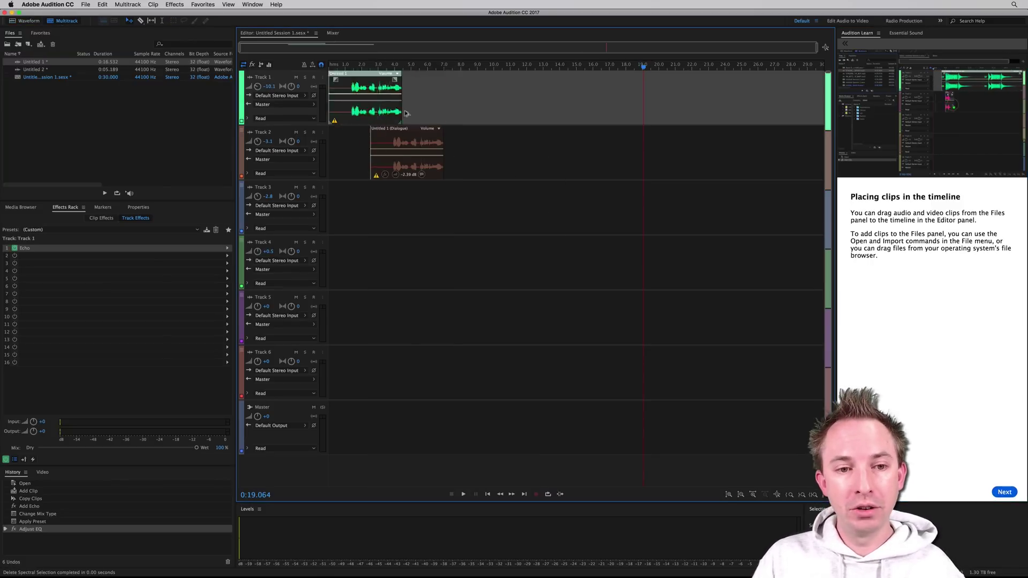
Step: Drag a copy of the Track 1 clip, cancel it, and advance to Mix like a pro
drag(406, 113, 517, 115)
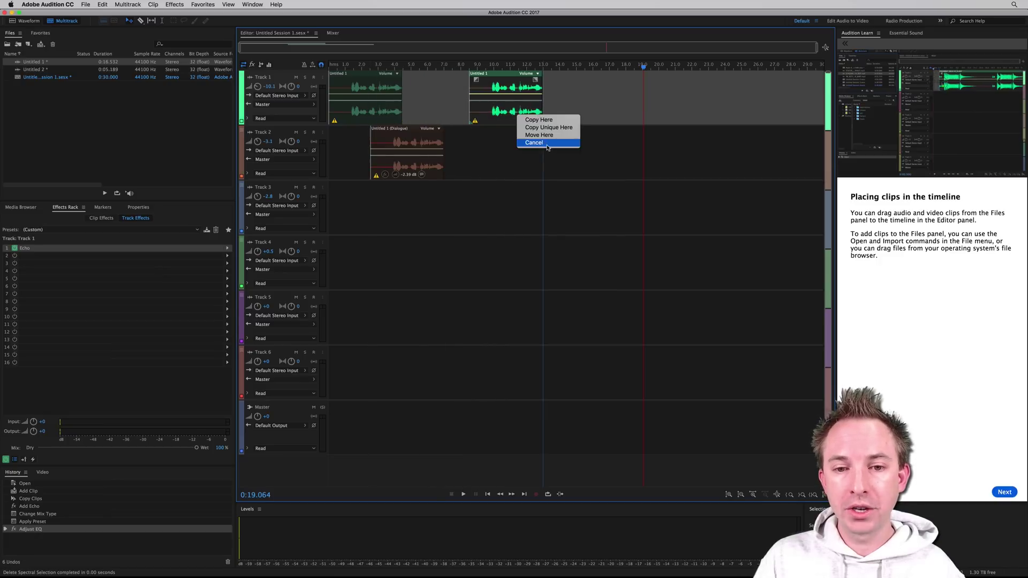
click(547, 143)
click(1004, 493)
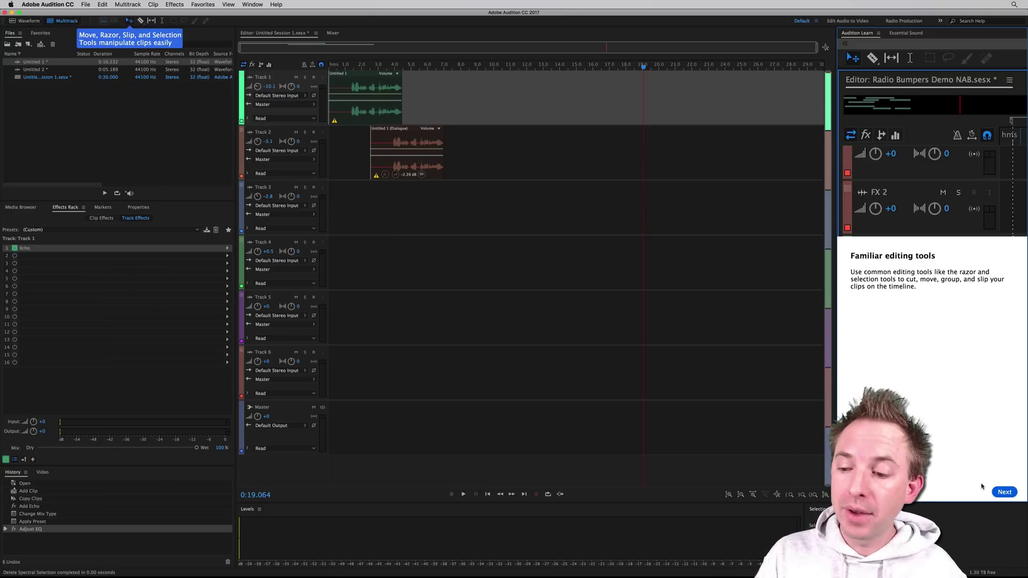
click(1003, 492)
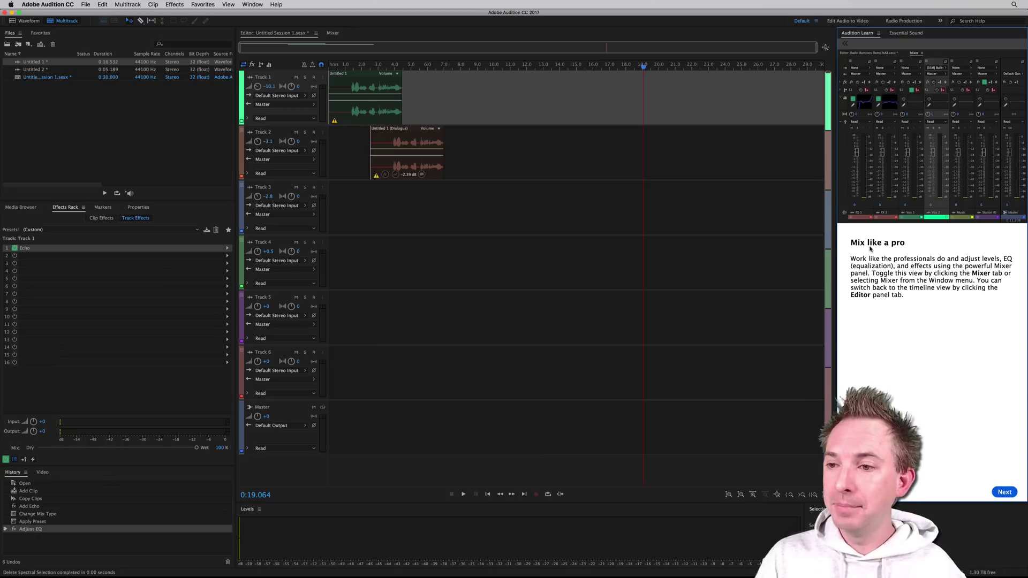
Step: Show the Mixer, then open the Frequency Analysis and Phase Analysis panels from the Window menu
click(333, 34)
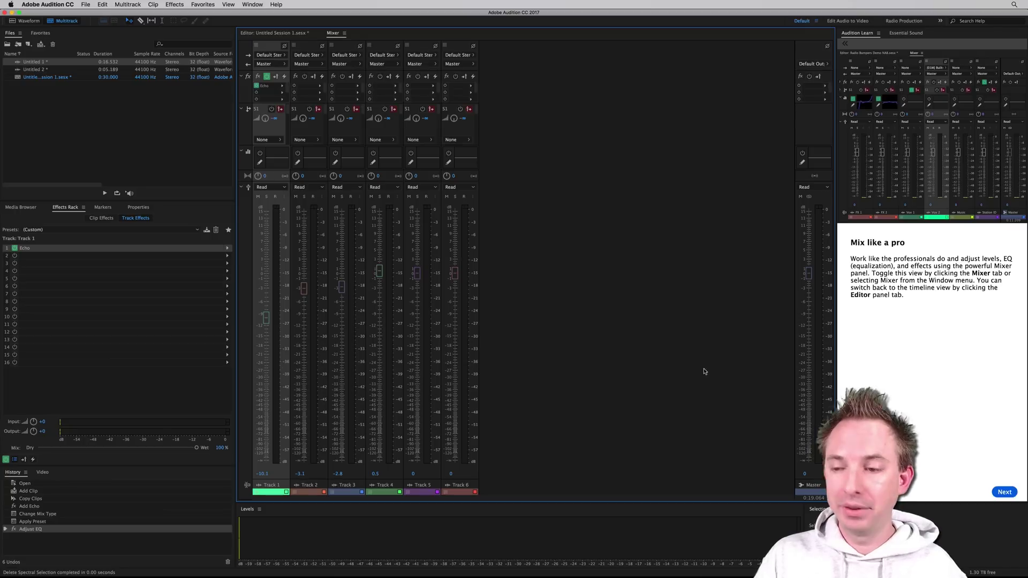
click(1007, 492)
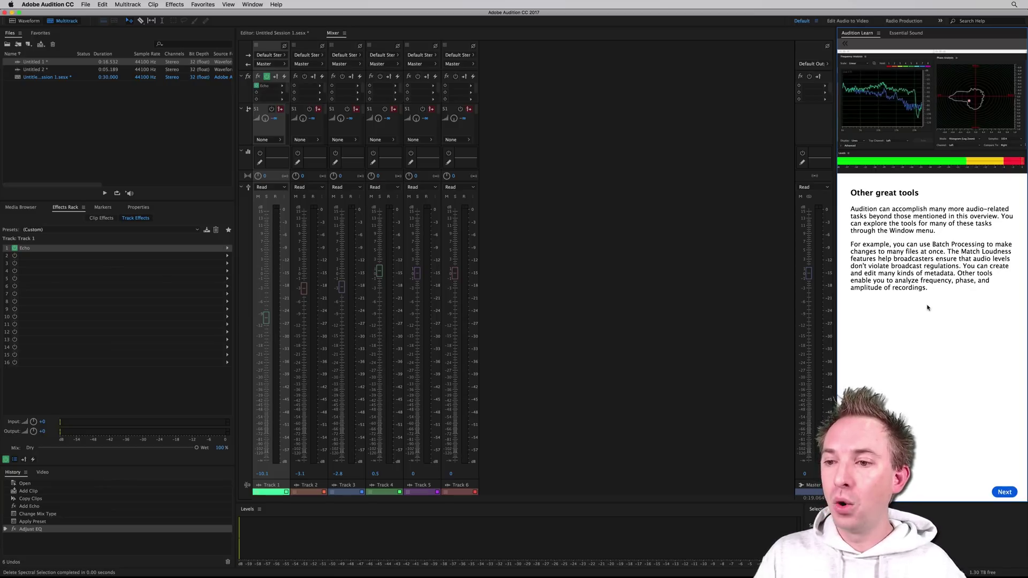
click(252, 5)
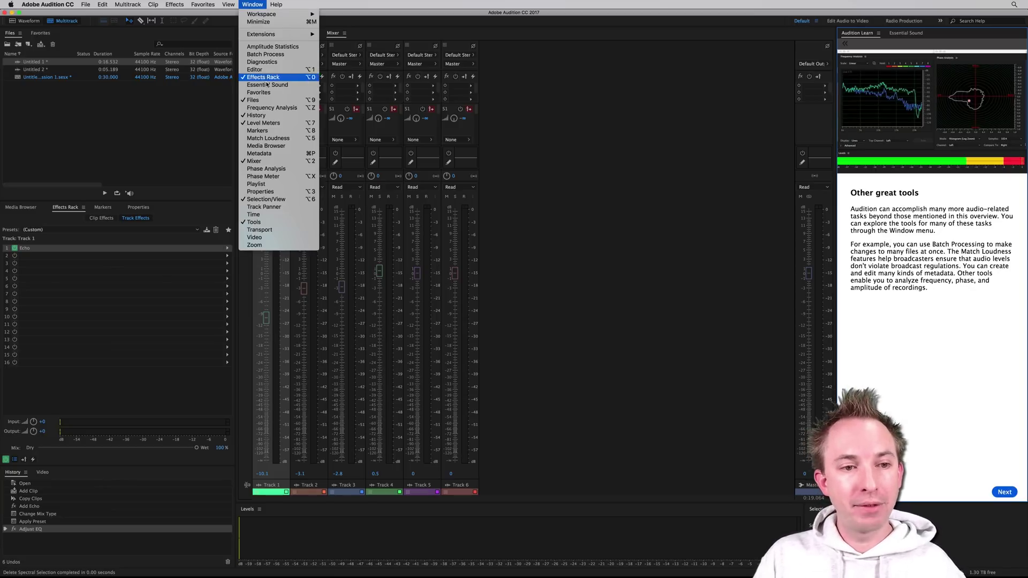
click(271, 109)
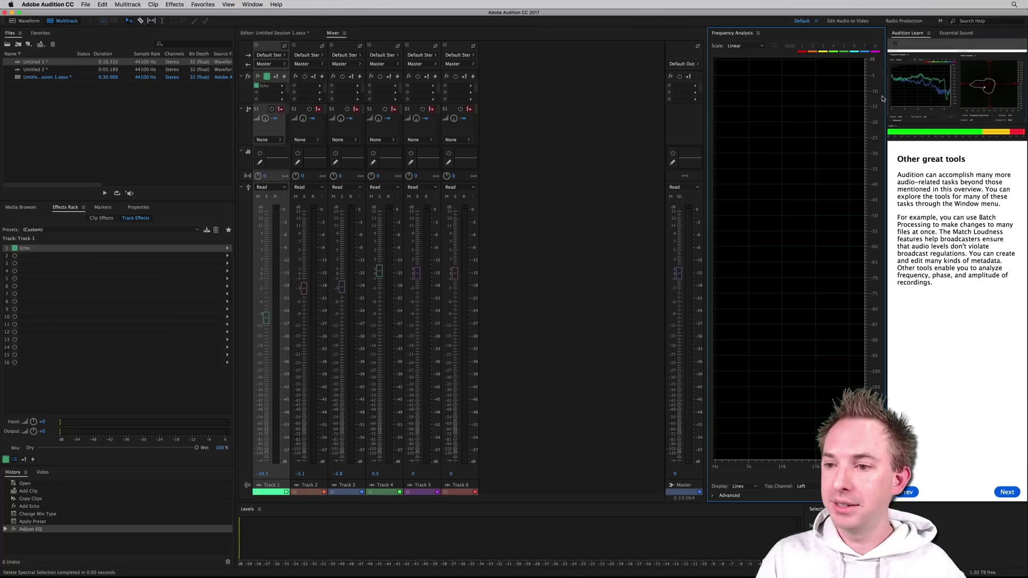
click(252, 4)
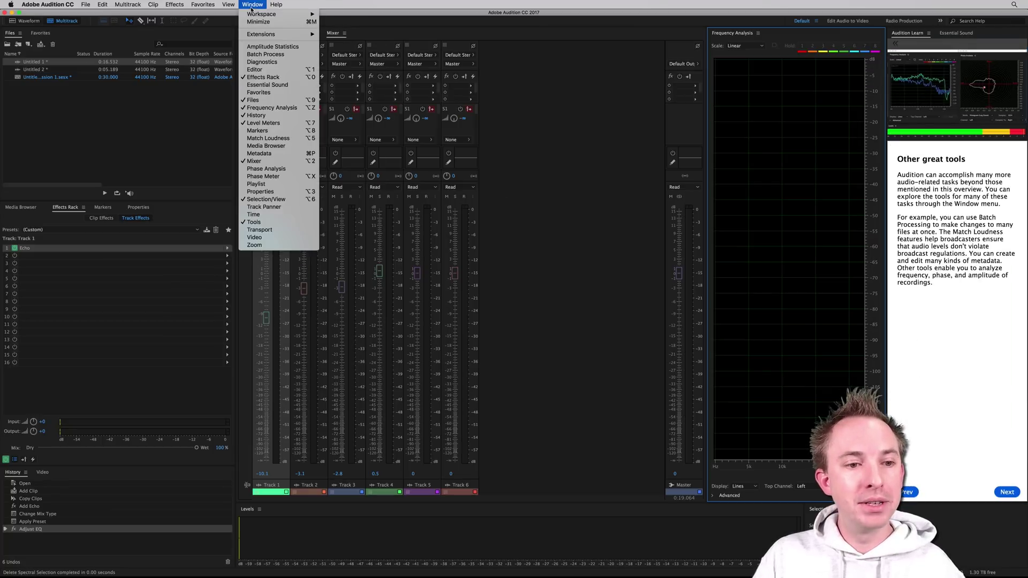
click(266, 169)
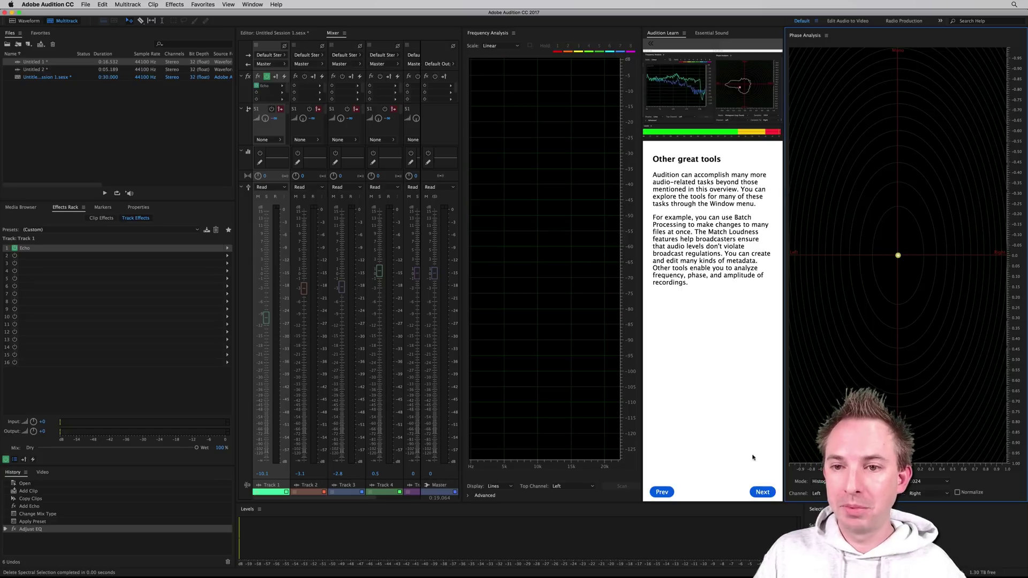
click(760, 492)
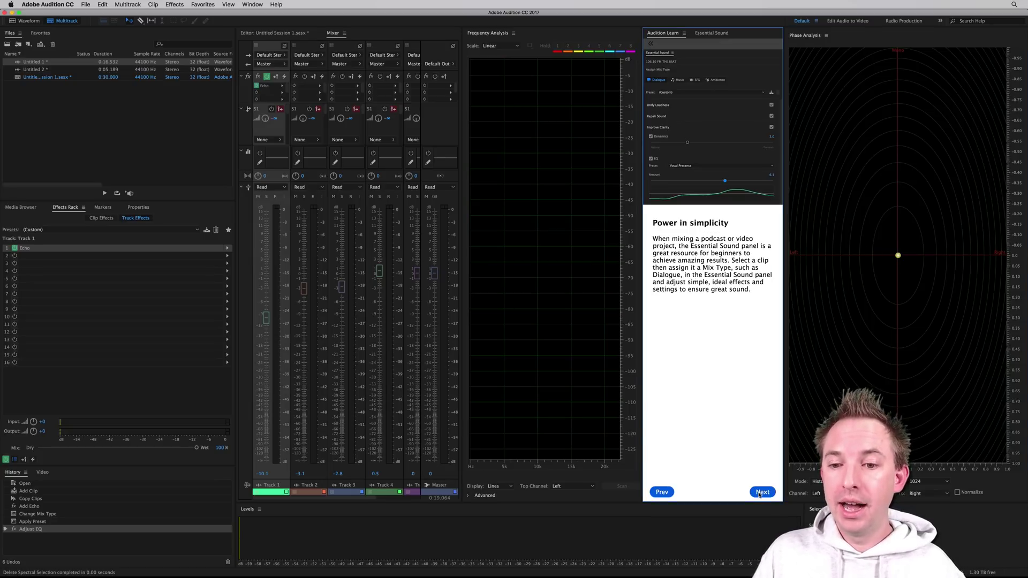
Step: Tag the clip as Dialogue with the Balanced Female Voice preset and set EQ amount to 8.4
click(711, 34)
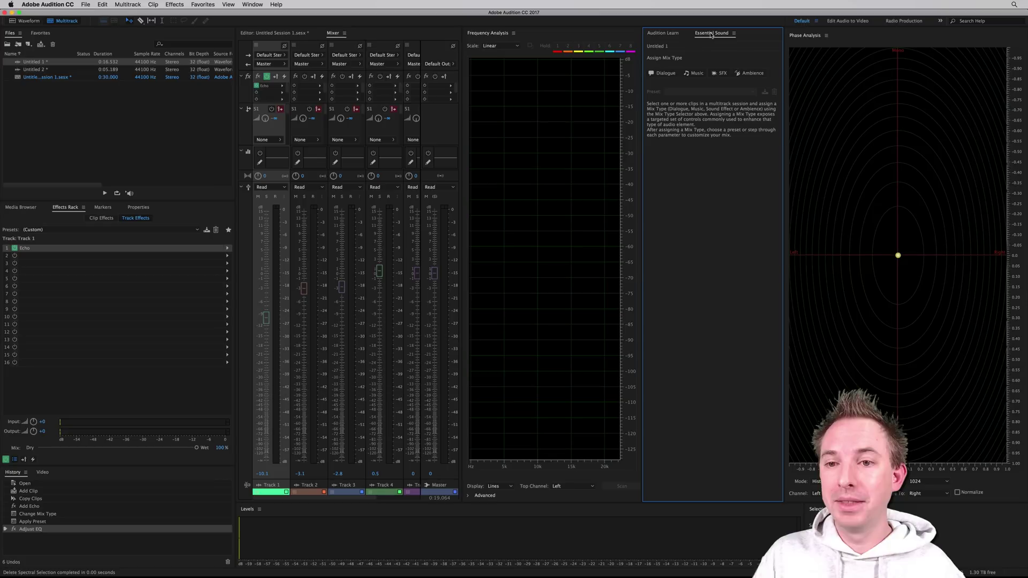
click(662, 74)
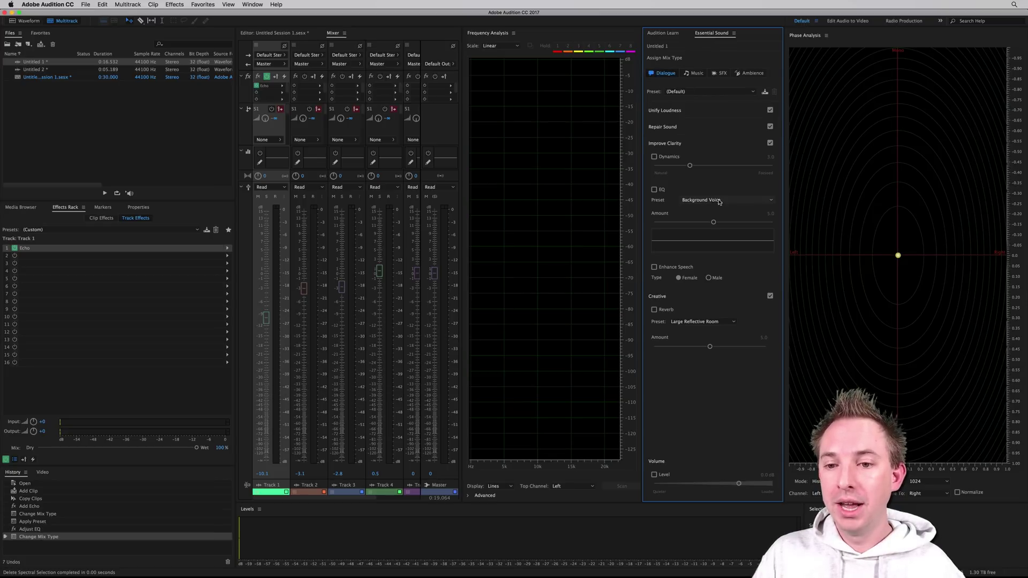
click(677, 92)
click(702, 115)
drag(714, 222, 753, 223)
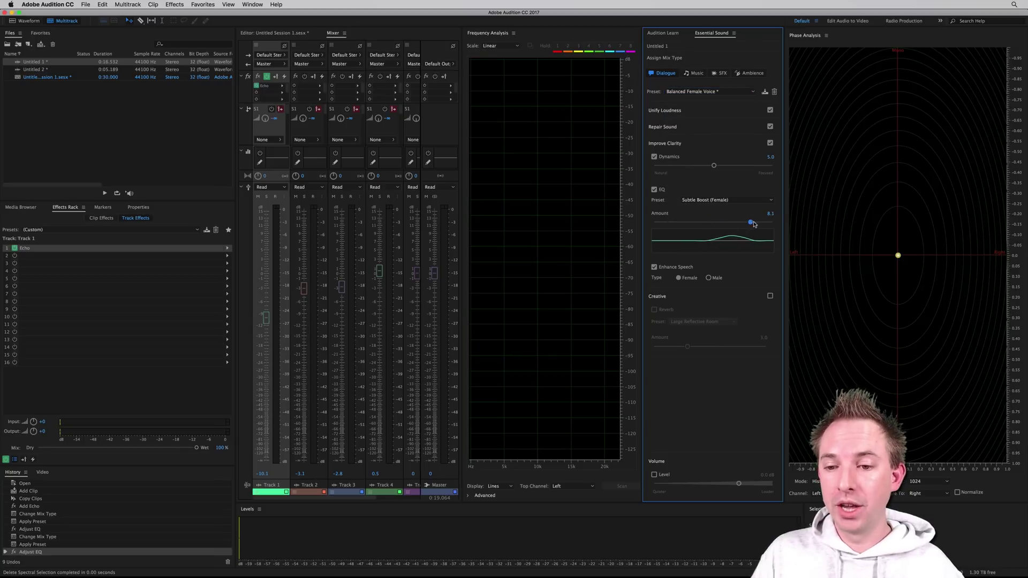
mouse_move(714, 165)
mouse_down()
mouse_move(737, 167)
mouse_move(697, 166)
mouse_up()
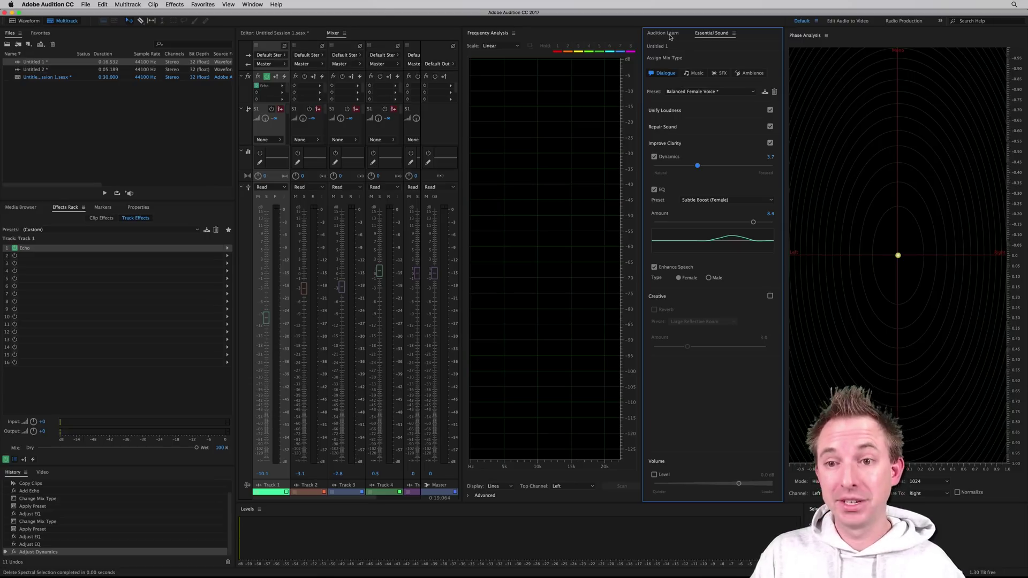
click(663, 33)
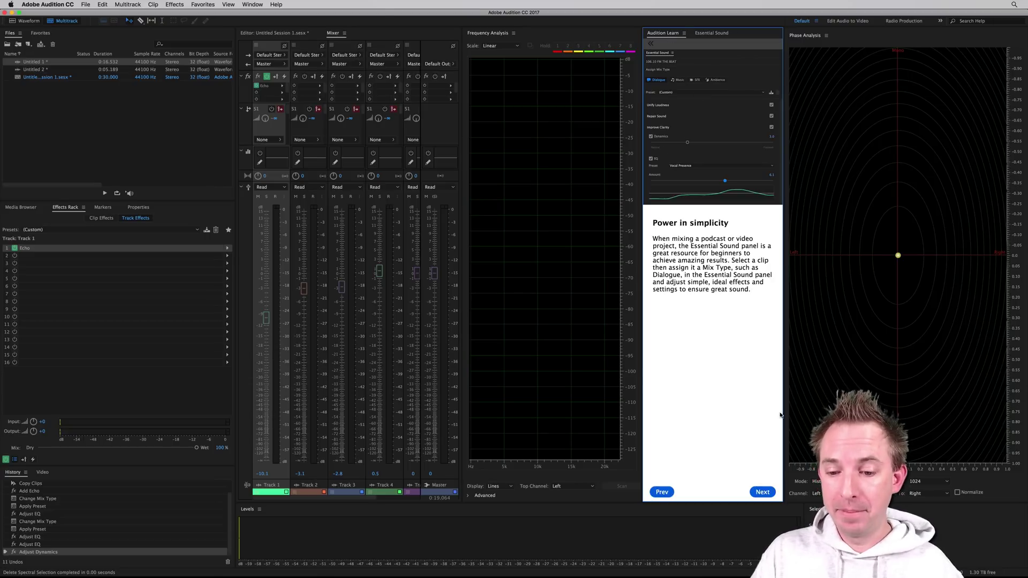
Step: Advance through the Audition Portal lesson to the Getting started walkthrough's Congratulations page
click(766, 496)
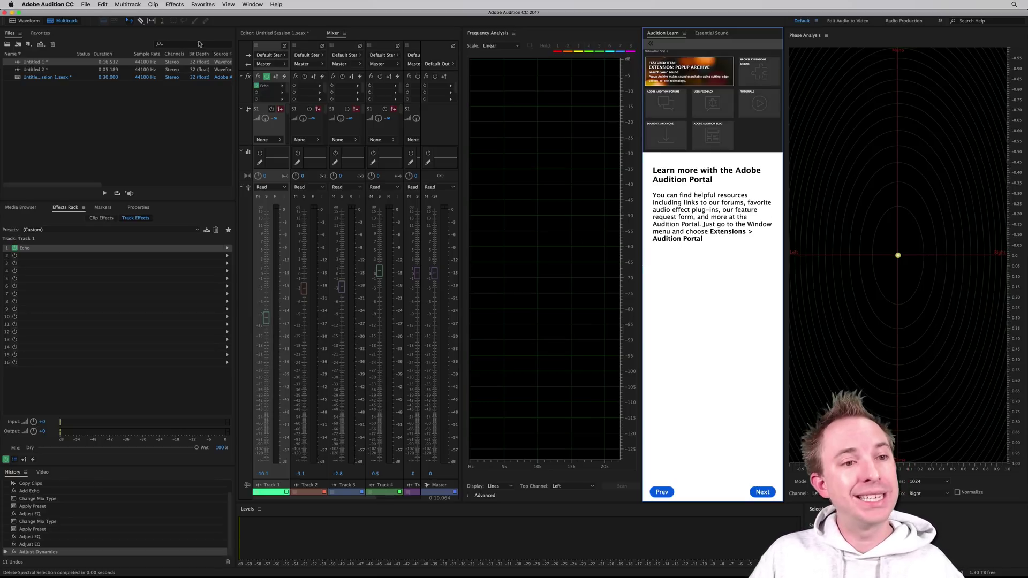
click(762, 492)
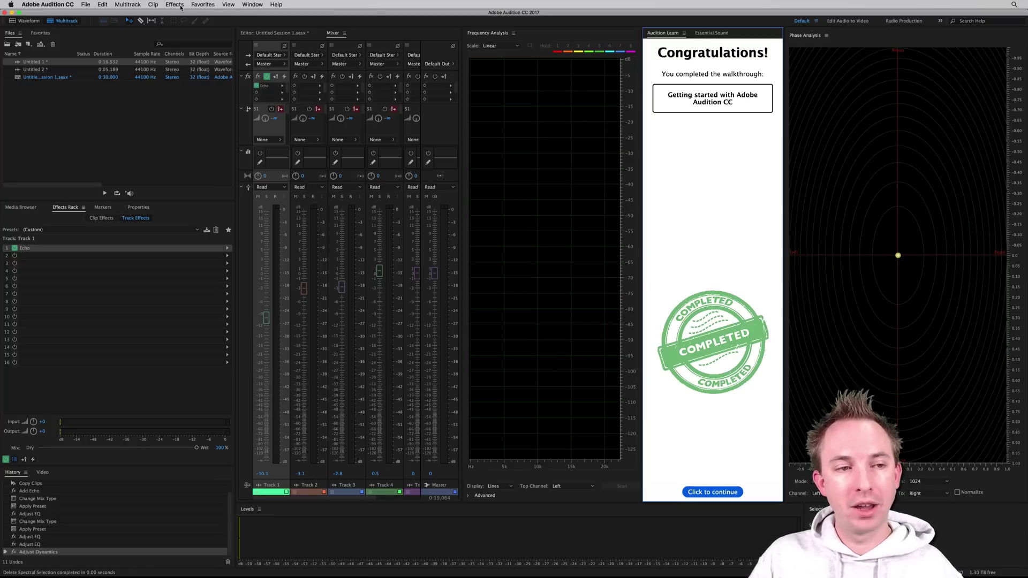
Step: Open the floating Adobe Audition Portal panel via Window > Extensions
click(209, 4)
mouse_move(180, 8)
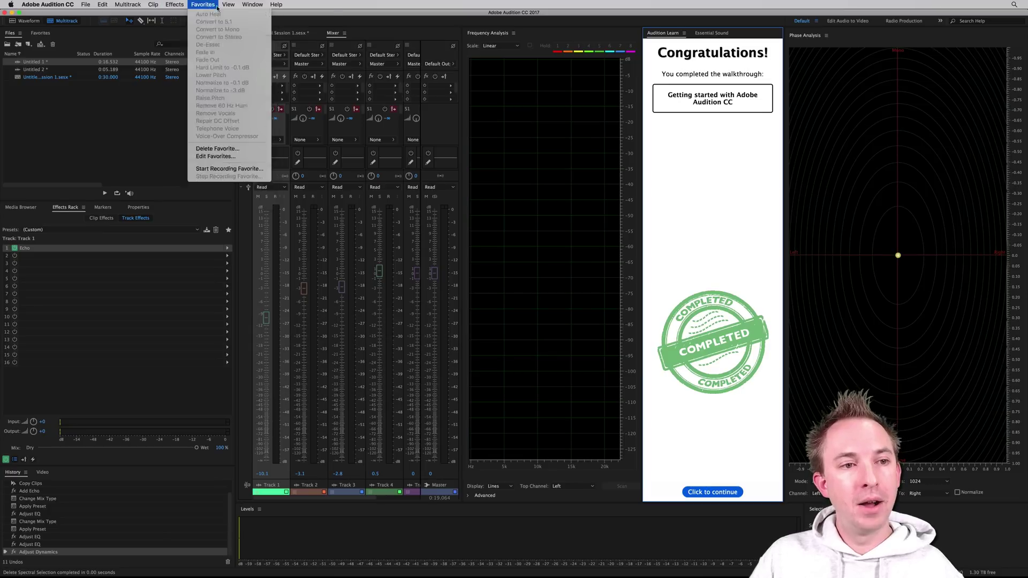
mouse_move(254, 35)
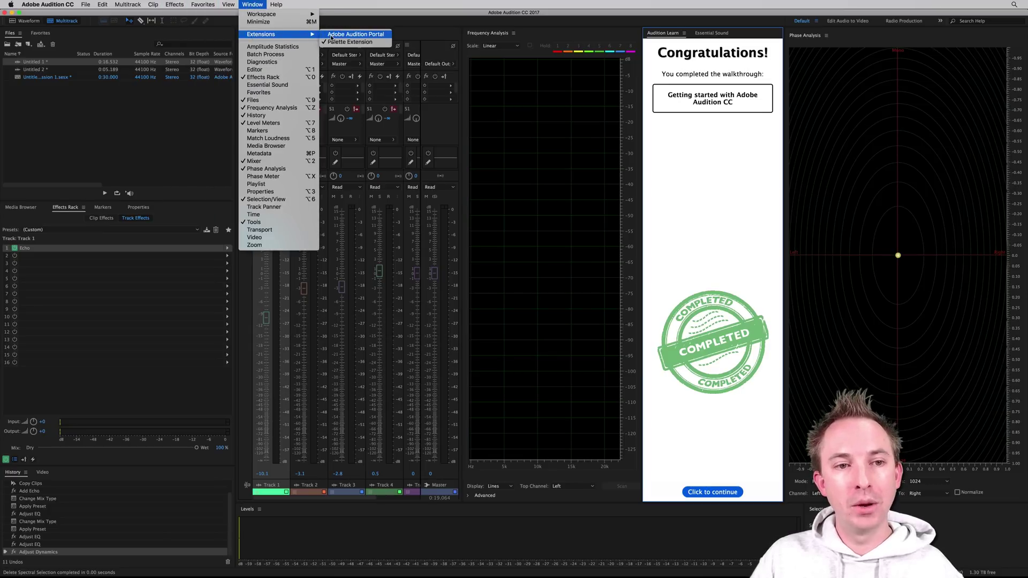
click(349, 36)
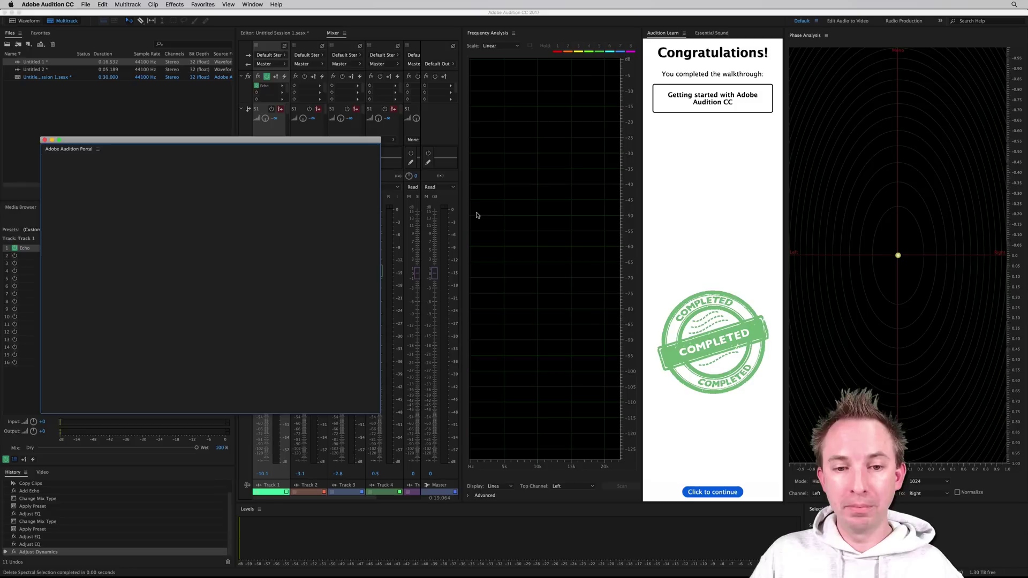